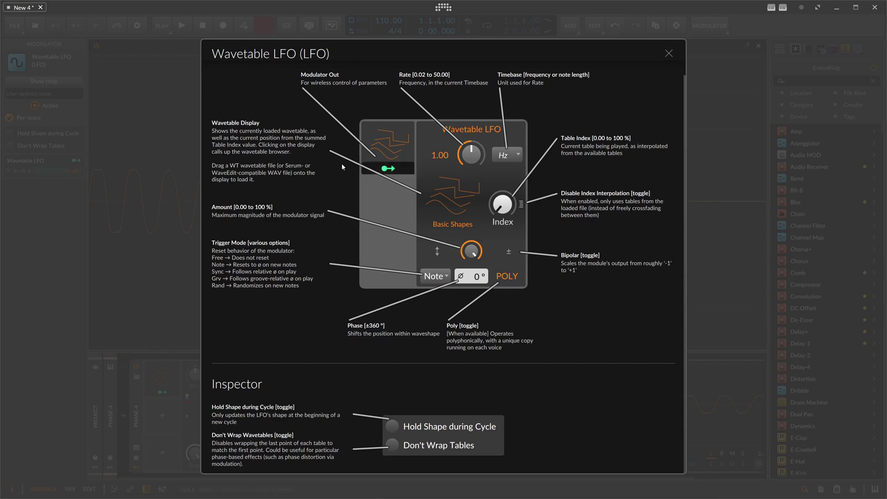
- Load the Basic Shapes wavetable into the Wavetable LFO
{"action": "left_click", "coordinate": [461, 196]}
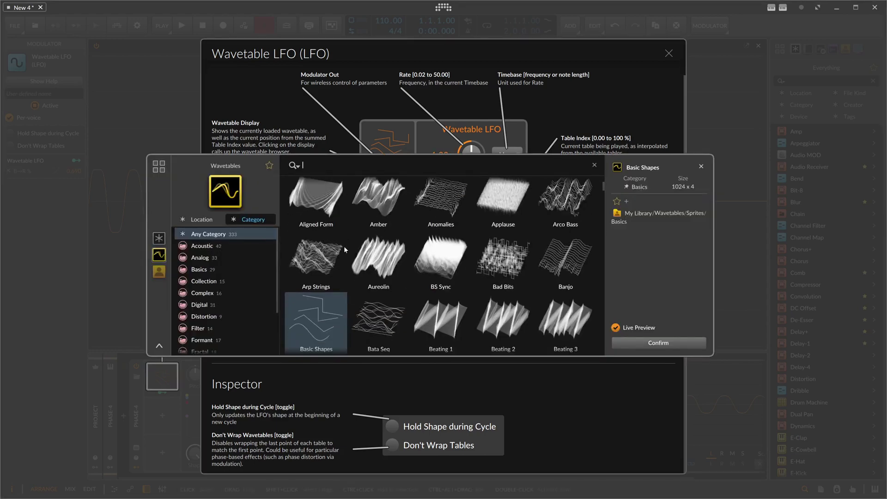
{"action": "scroll", "coordinate": [337, 284], "scroll_direction": "down", "scroll_amount": 2}
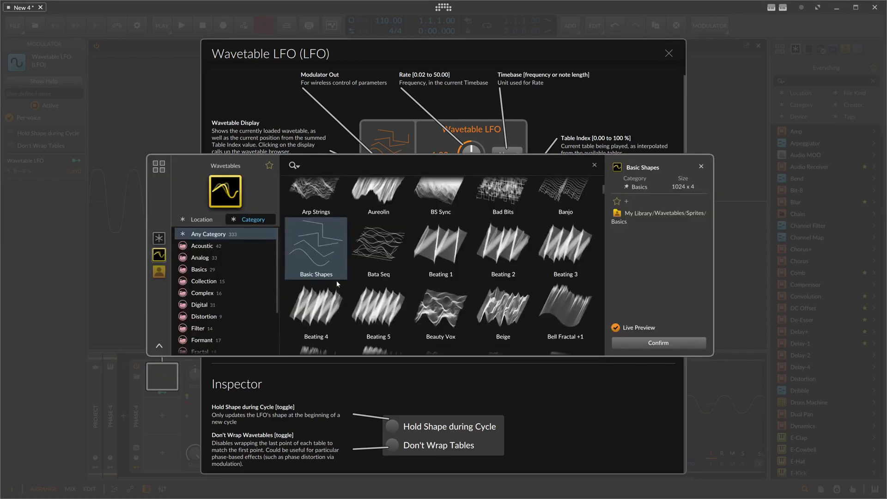
{"action": "left_click", "coordinate": [313, 249]}
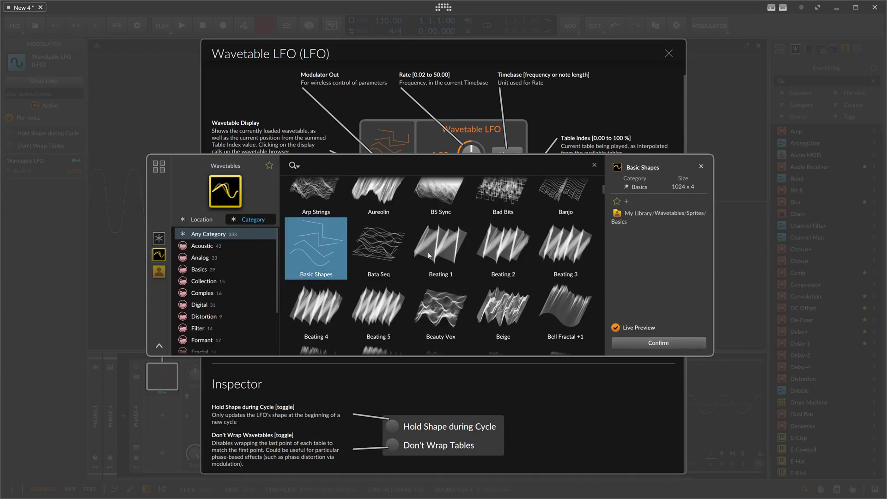
{"action": "key", "text": "Return"}
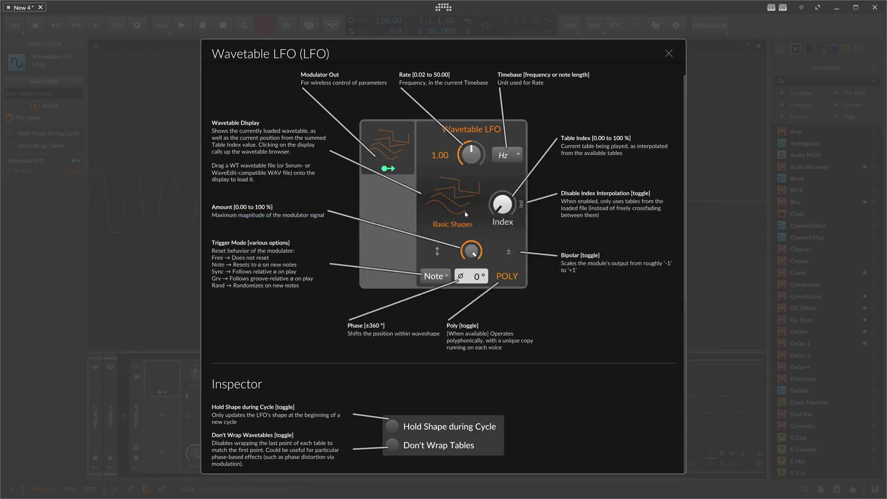
- Sweep the Wavetable LFO's table index through the available shapes and reset it to its default
{"action": "left_click_drag", "start_coordinate": [502, 204], "coordinate": [503, 169]}
{"action": "double_click", "coordinate": [490, 202]}
{"action": "left_click_drag", "start_coordinate": [498, 206], "coordinate": [498, 174]}
{"action": "double_click", "coordinate": [500, 207]}
{"action": "mouse_move", "coordinate": [503, 208]}
- Try a different modulation amount and review the available trigger modes of the Wavetable LFO
{"action": "left_click_drag", "start_coordinate": [471, 252], "coordinate": [471, 298]}
{"action": "left_click", "coordinate": [438, 276]}
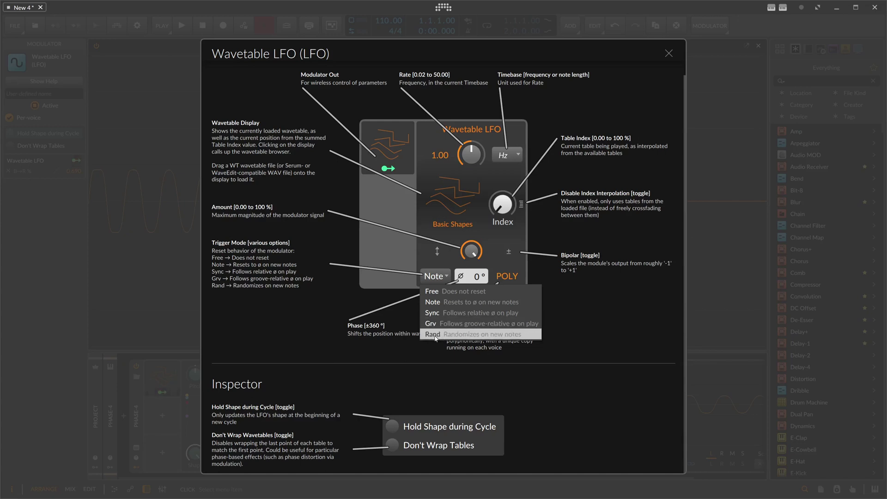
{"action": "left_click", "coordinate": [448, 257]}
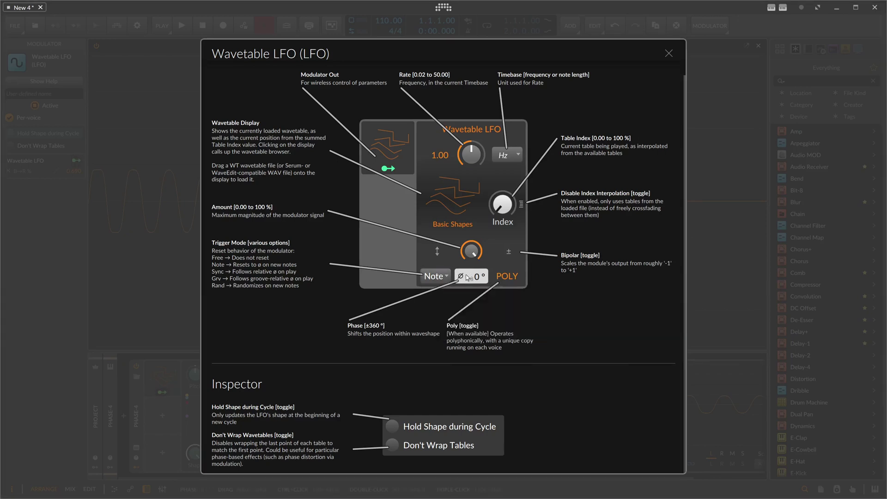
- Try shifting the LFO's phase, and switch the Bipolar option on and off again
{"action": "left_click_drag", "start_coordinate": [468, 277], "coordinate": [473, 276]}
{"action": "mouse_move", "coordinate": [476, 280]}
{"action": "left_mouse_down"}
{"action": "mouse_move", "coordinate": [476, 263]}
{"action": "mouse_move", "coordinate": [476, 281]}
{"action": "left_mouse_up"}
{"action": "left_click", "coordinate": [509, 253]}
{"action": "left_click", "coordinate": [509, 254]}
- Try small changes to the table index and bring it back to the first shape
{"action": "left_click_drag", "start_coordinate": [503, 206], "coordinate": [503, 197]}
{"action": "left_click_drag", "start_coordinate": [502, 204], "coordinate": [502, 197]}
{"action": "left_click_drag", "start_coordinate": [503, 202], "coordinate": [502, 201]}
- Raise the LFO's rate to 50.00 and set its timebase to Kilohertz
{"action": "mouse_move", "coordinate": [470, 151]}
{"action": "left_mouse_down"}
{"action": "mouse_move", "coordinate": [472, 138]}
{"action": "mouse_move", "coordinate": [474, 153]}
{"action": "left_mouse_up"}
{"action": "double_click", "coordinate": [472, 155]}
{"action": "left_click_drag", "start_coordinate": [467, 155], "coordinate": [470, 167]}
{"action": "left_click", "coordinate": [498, 155]}
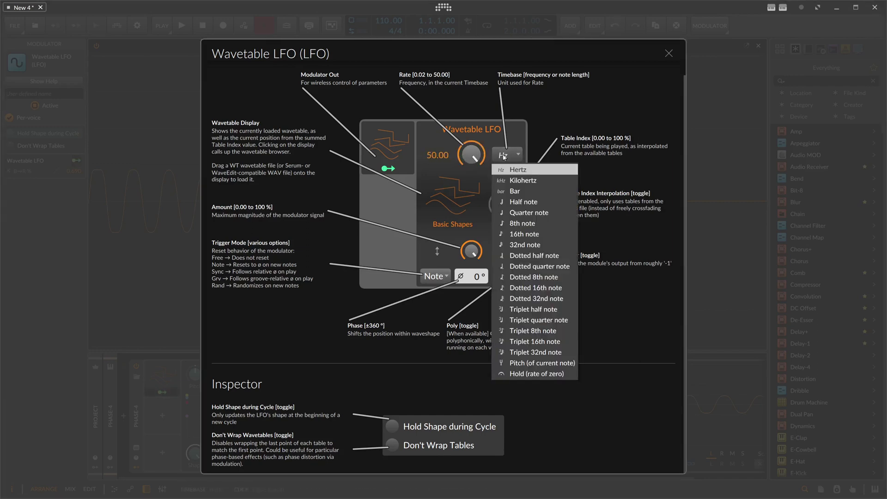
{"action": "left_click", "coordinate": [516, 181]}
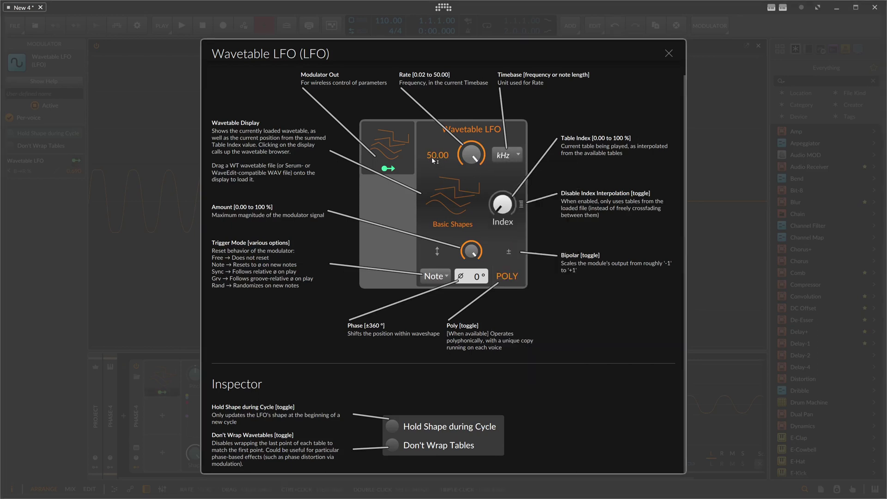
- Set the LFO's timebase to Hertz and reset the rate to its default of 1.00
{"action": "left_click", "coordinate": [499, 155]}
{"action": "left_click", "coordinate": [508, 169]}
{"action": "double_click", "coordinate": [481, 164]}
- Review the timebase options and set the LFO's timebase to 16th note
{"action": "left_click", "coordinate": [500, 156]}
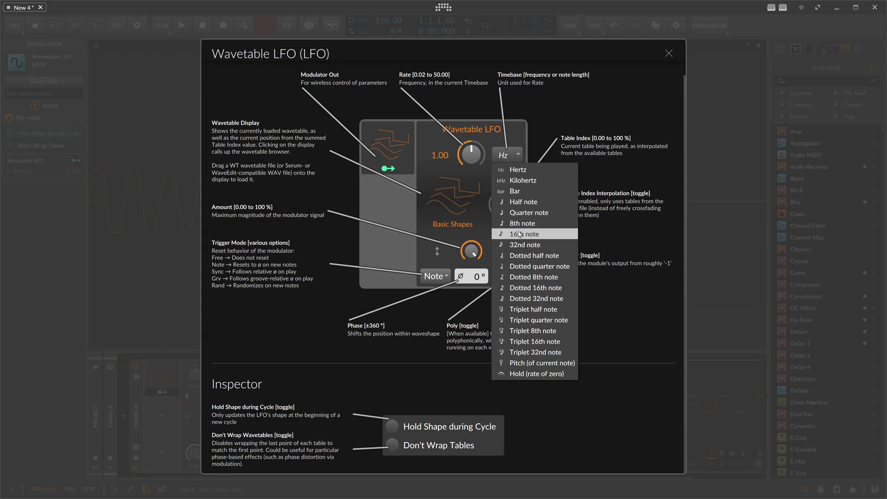
{"action": "left_click", "coordinate": [437, 206]}
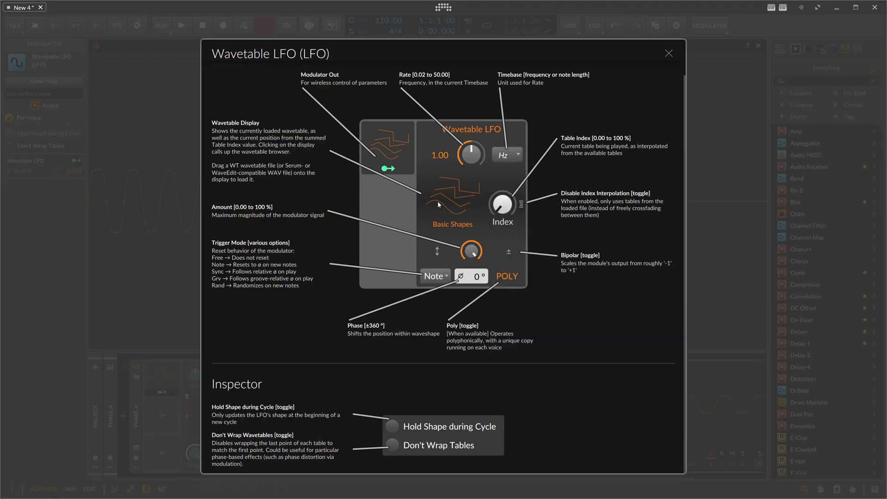
{"action": "left_click", "coordinate": [503, 159]}
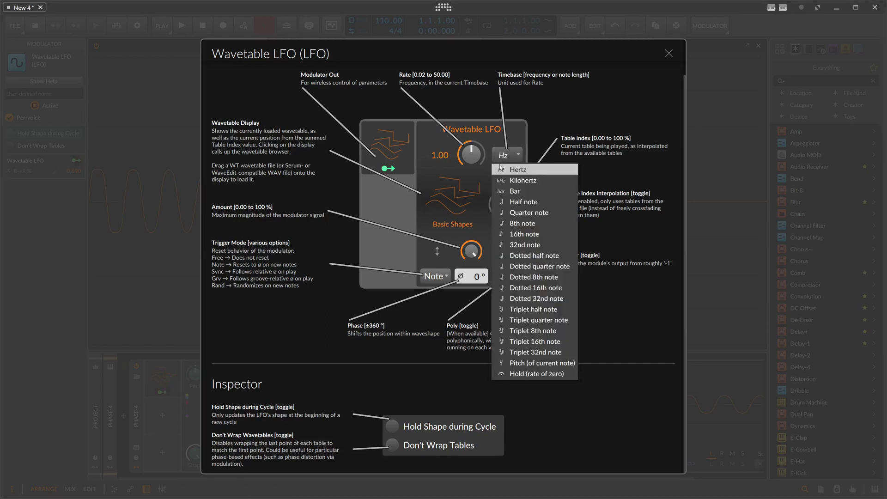
{"action": "left_click", "coordinate": [521, 234]}
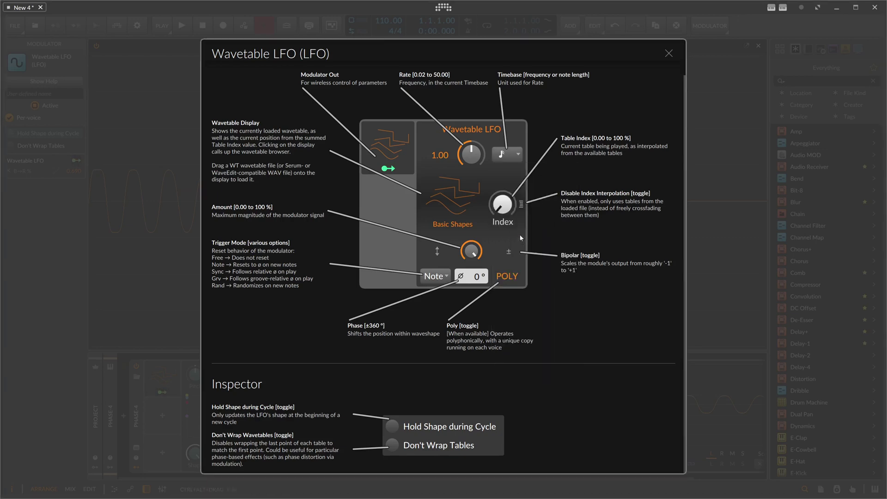
- Set the LFO's timebase to Bar and its rate to 3.00
{"action": "left_click", "coordinate": [506, 159]}
{"action": "left_click", "coordinate": [516, 192]}
{"action": "left_click", "coordinate": [500, 159]}
{"action": "left_click", "coordinate": [510, 190]}
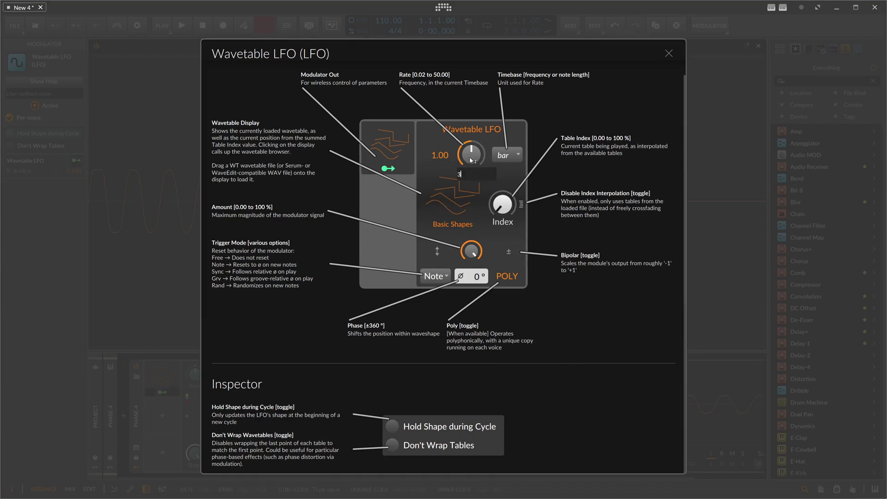
{"action": "scroll", "coordinate": [471, 160], "scroll_direction": "up", "scroll_amount": 2}
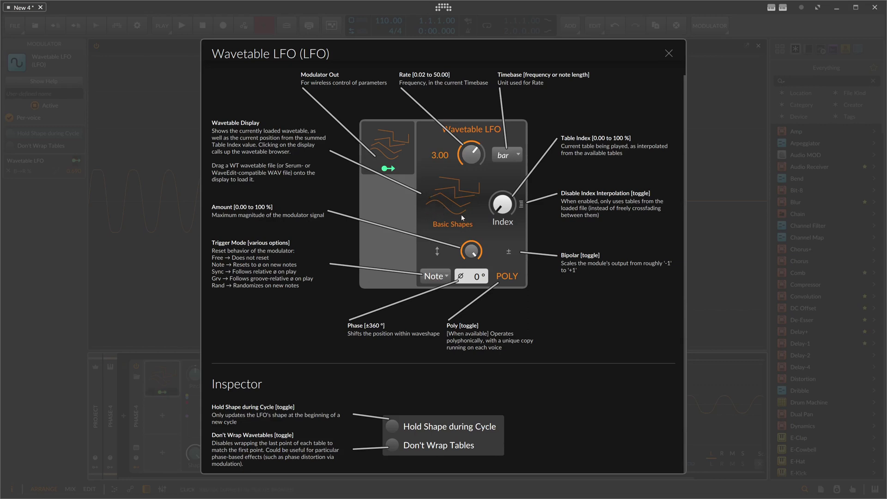
- Try the Hold Shape during Cycle and Don't Wrap Tables options while sweeping the table index, and switch both off again
{"action": "scroll", "coordinate": [471, 159], "scroll_direction": "down", "scroll_amount": 2}
{"action": "left_click", "coordinate": [391, 428]}
{"action": "left_click", "coordinate": [391, 428]}
{"action": "left_click_drag", "start_coordinate": [502, 204], "coordinate": [497, 251]}
{"action": "left_click", "coordinate": [392, 425]}
{"action": "mouse_move", "coordinate": [502, 213]}
{"action": "left_mouse_down"}
{"action": "mouse_move", "coordinate": [503, 199]}
{"action": "mouse_move", "coordinate": [503, 231]}
{"action": "left_mouse_up"}
{"action": "left_click_drag", "start_coordinate": [501, 206], "coordinate": [502, 194]}
{"action": "double_click", "coordinate": [496, 204]}
{"action": "left_click", "coordinate": [393, 426]}
{"action": "left_click", "coordinate": [392, 446]}
{"action": "left_click", "coordinate": [392, 445]}
- View the wavetables available for the Wavetable LFO and close the browser without choosing one
{"action": "scroll", "coordinate": [383, 423], "scroll_direction": "up", "scroll_amount": 1}
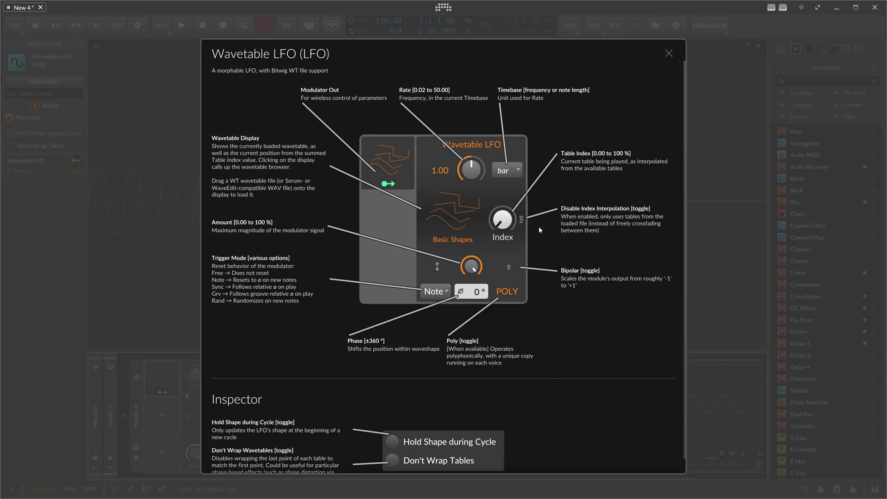
{"action": "left_click", "coordinate": [447, 218]}
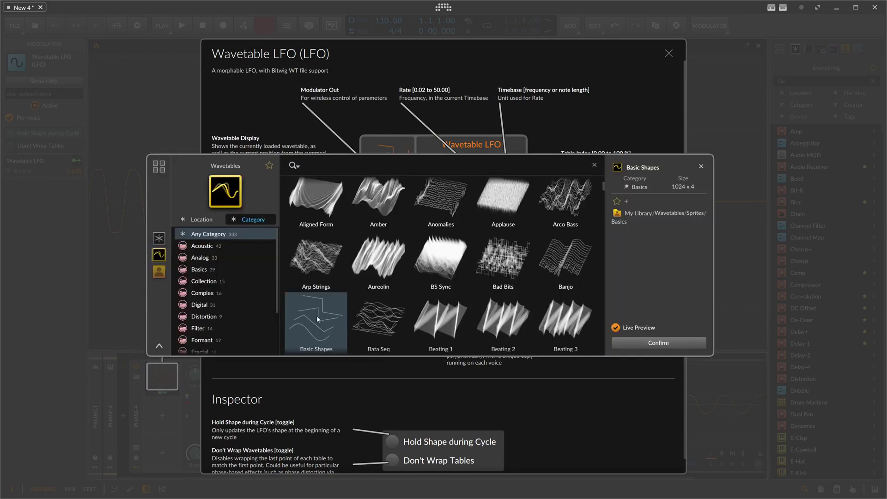
{"action": "left_click", "coordinate": [701, 167]}
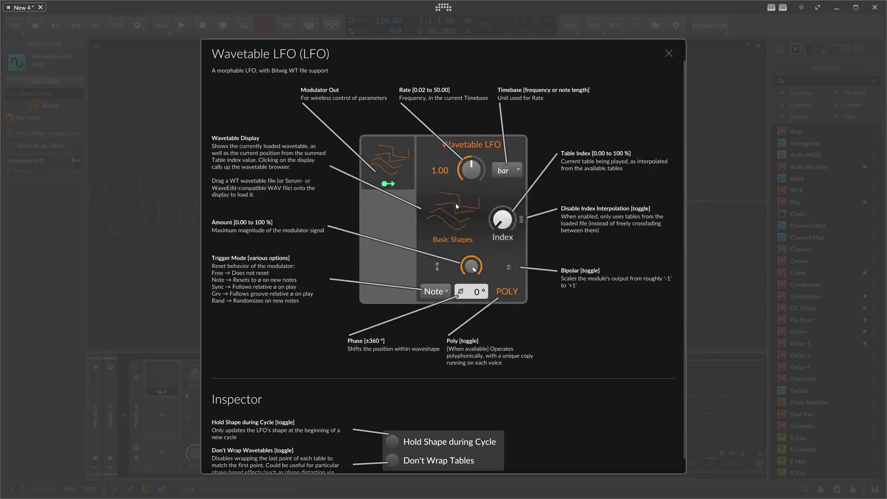
- Close the Wavetable LFO help and show the modulator's controls in the Phase-4 device
{"action": "left_click", "coordinate": [668, 54]}
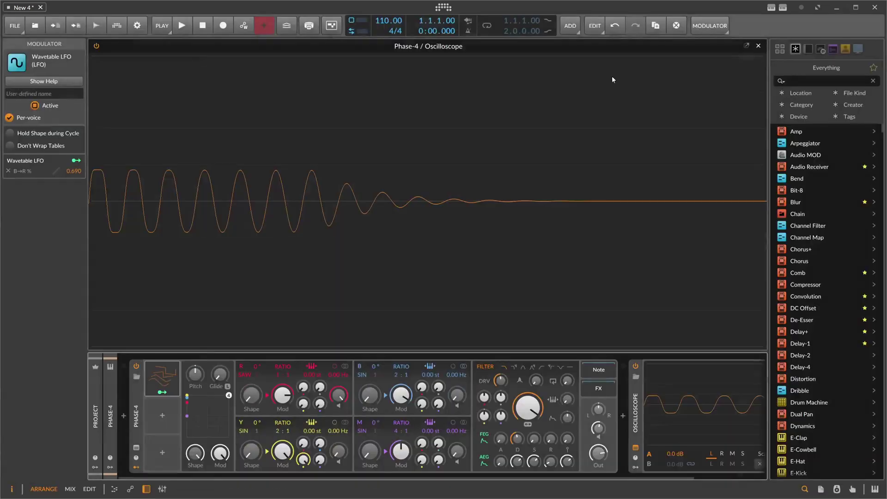
{"action": "left_click", "coordinate": [184, 394]}
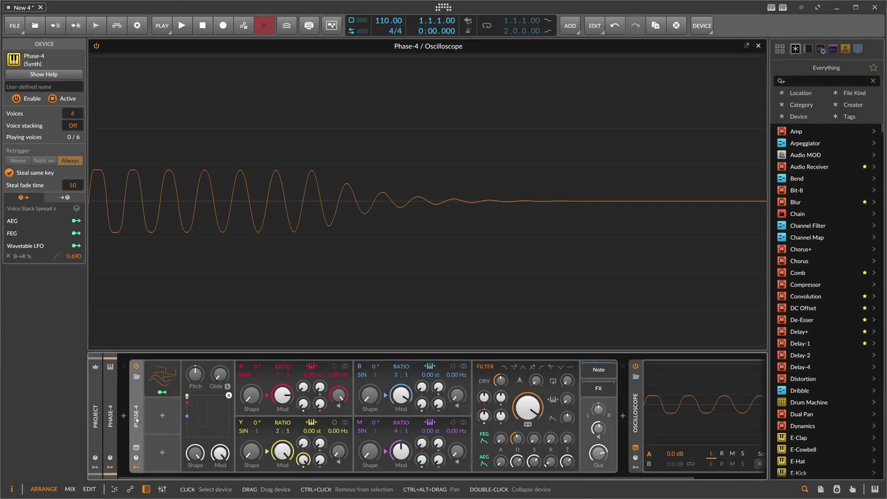
{"action": "left_click", "coordinate": [155, 377]}
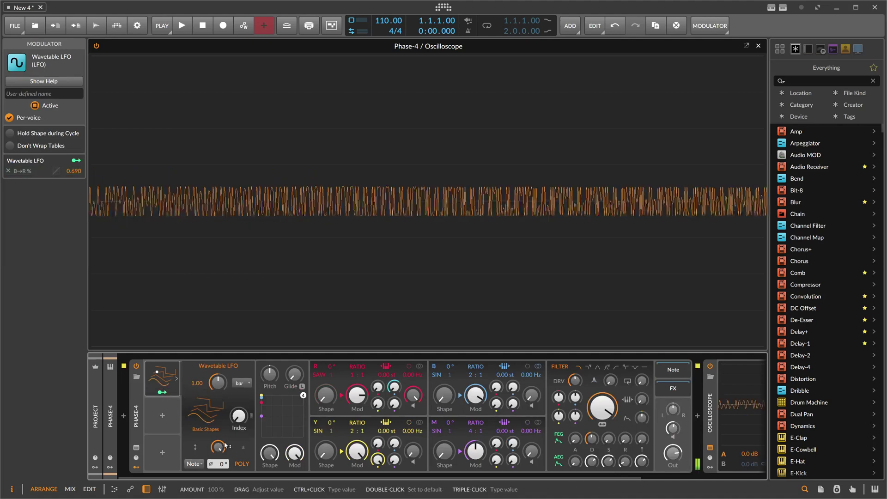
- Clear the Wavetable LFO's modulation of the B→R modulation amount in Phase-4
{"action": "left_click", "coordinate": [161, 392]}
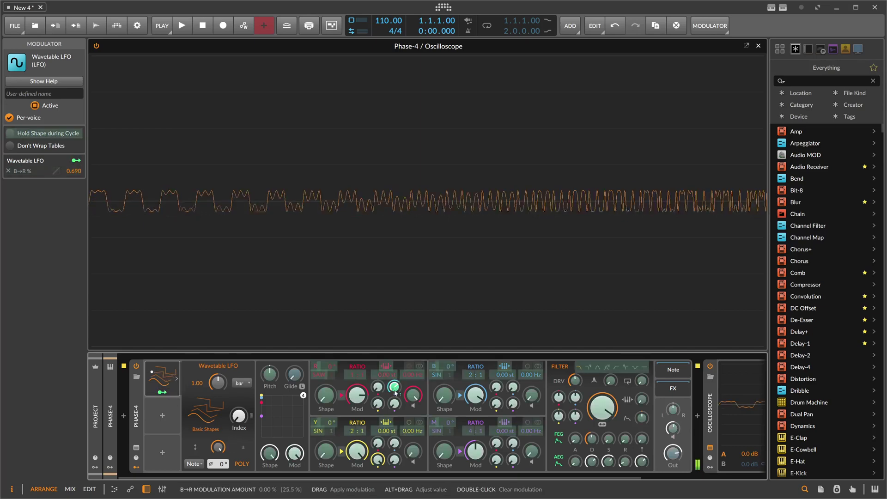
{"action": "double_click", "coordinate": [395, 387]}
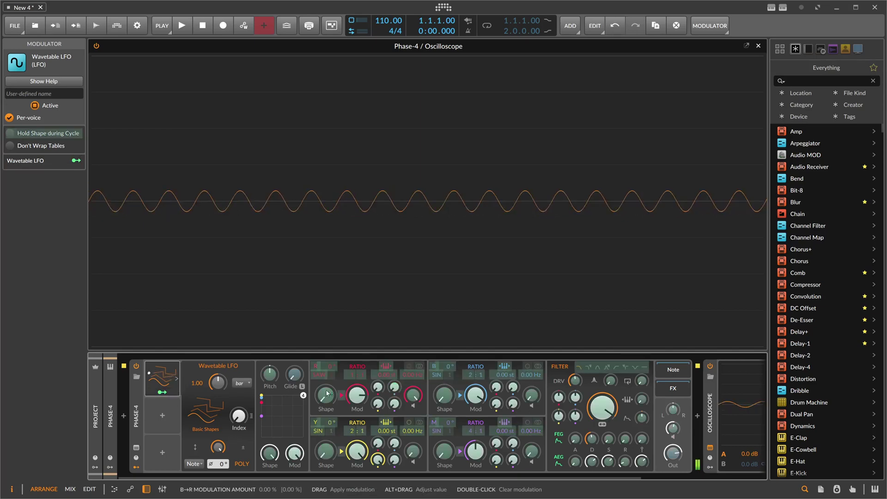
{"action": "left_click", "coordinate": [162, 393]}
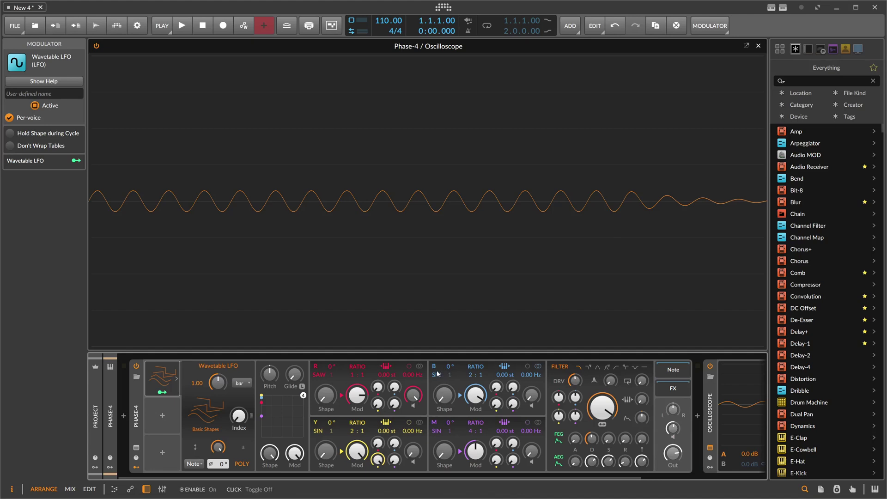
- Try adjusting Phase-4's B→R modulation amount manually and reset it to its default
{"action": "left_click", "coordinate": [394, 387]}
{"action": "left_click_drag", "start_coordinate": [395, 387], "coordinate": [396, 387]}
{"action": "double_click", "coordinate": [394, 388]}
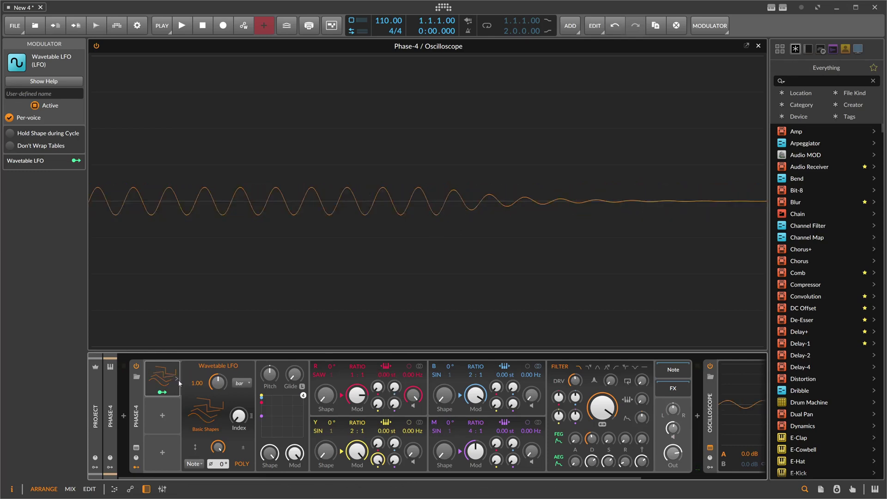
- Map the Wavetable LFO to Phase-4's B→R modulation amount with a depth of 0.523
{"action": "left_click", "coordinate": [162, 392]}
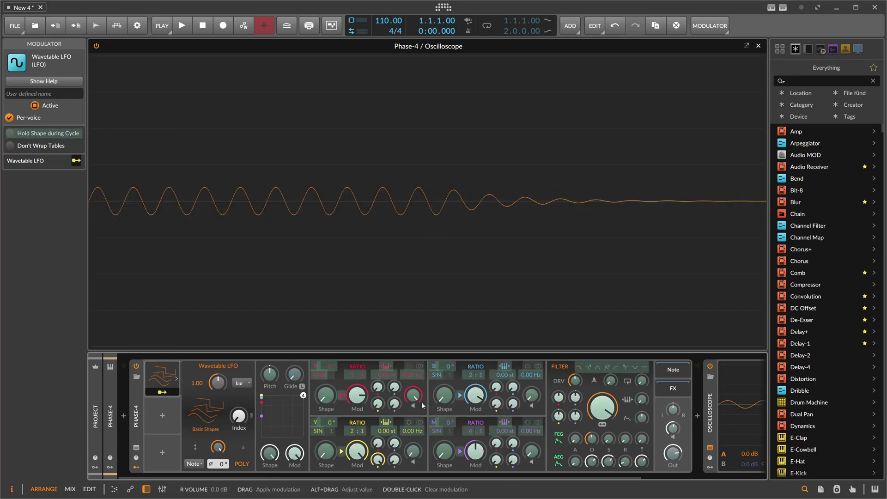
{"action": "left_click_drag", "start_coordinate": [394, 388], "coordinate": [394, 387]}
{"action": "left_click", "coordinate": [171, 393]}
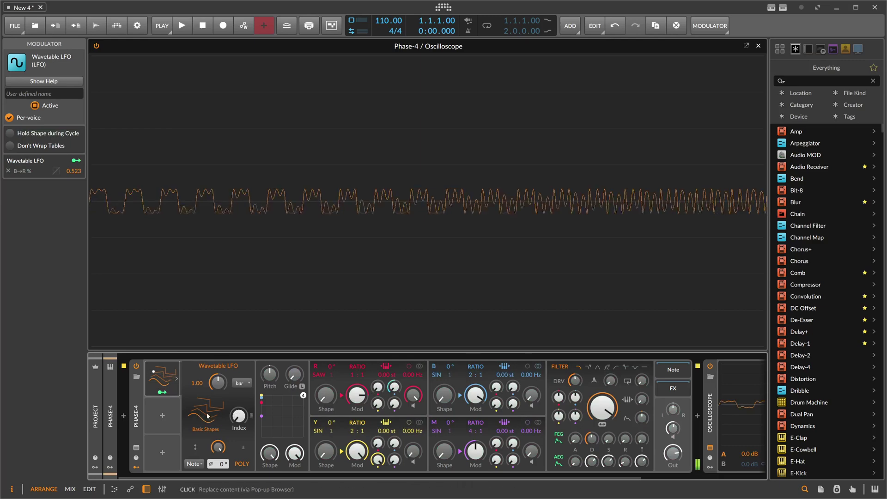
- Try other table index positions on the Wavetable LFO and return the index to zero
{"action": "left_click_drag", "start_coordinate": [202, 415], "coordinate": [202, 349]}
{"action": "double_click", "coordinate": [201, 397]}
{"action": "mouse_move", "coordinate": [238, 420]}
{"action": "left_mouse_down"}
{"action": "mouse_move", "coordinate": [239, 384]}
{"action": "mouse_move", "coordinate": [237, 432]}
{"action": "left_mouse_up"}
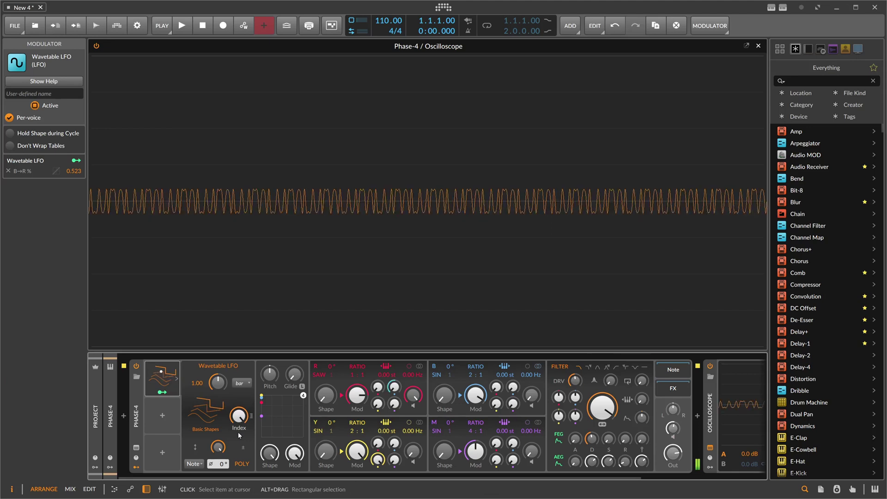
{"action": "left_click_drag", "start_coordinate": [239, 418], "coordinate": [224, 431]}
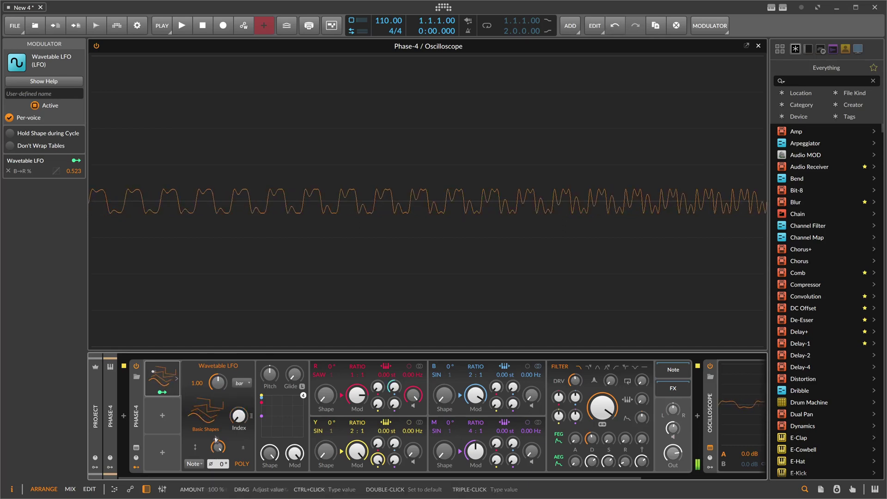
- Set the LFO's timebase to 16th note and sweep the table index through the shapes and back to zero
{"action": "left_click", "coordinate": [242, 383]}
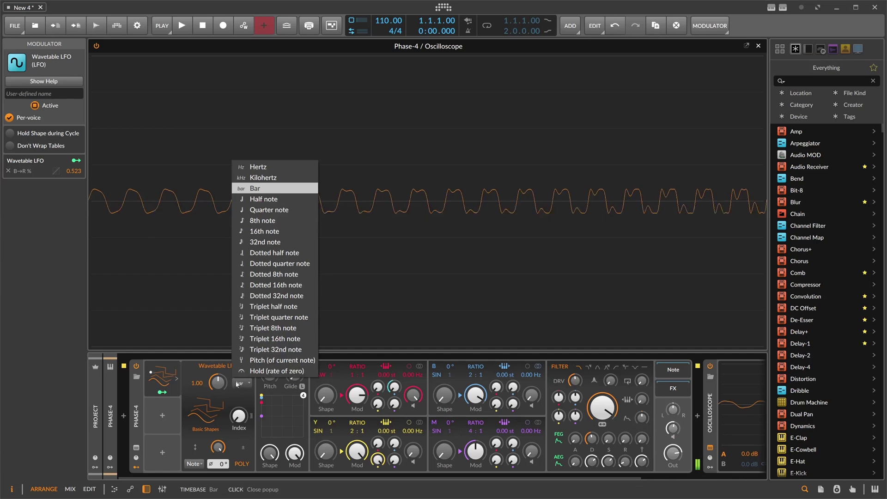
{"action": "left_click", "coordinate": [281, 252]}
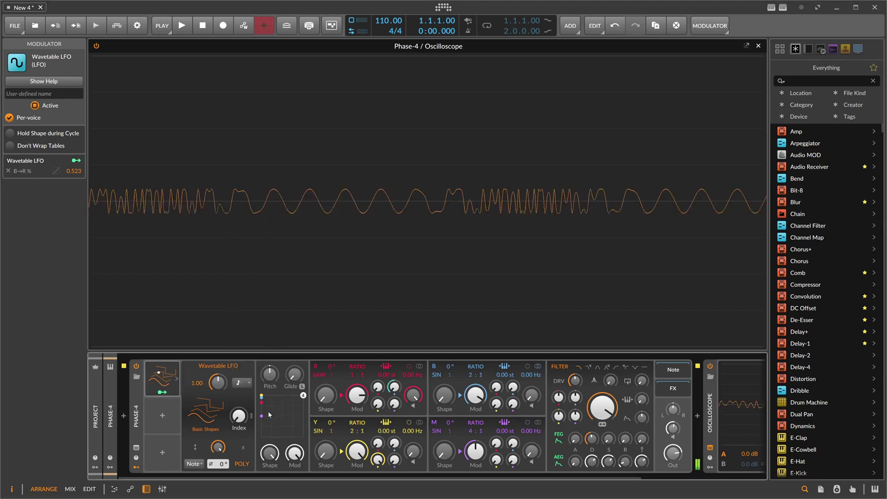
{"action": "left_click_drag", "start_coordinate": [240, 418], "coordinate": [239, 389]}
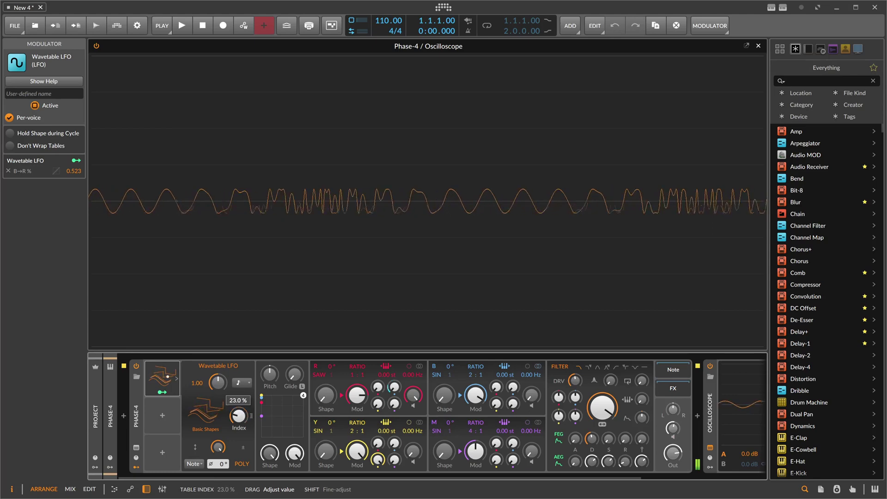
- Set the LFO's timebase to Pitch (of current note) and sweep the table index to about 77.3 %
{"action": "left_click", "coordinate": [241, 381]}
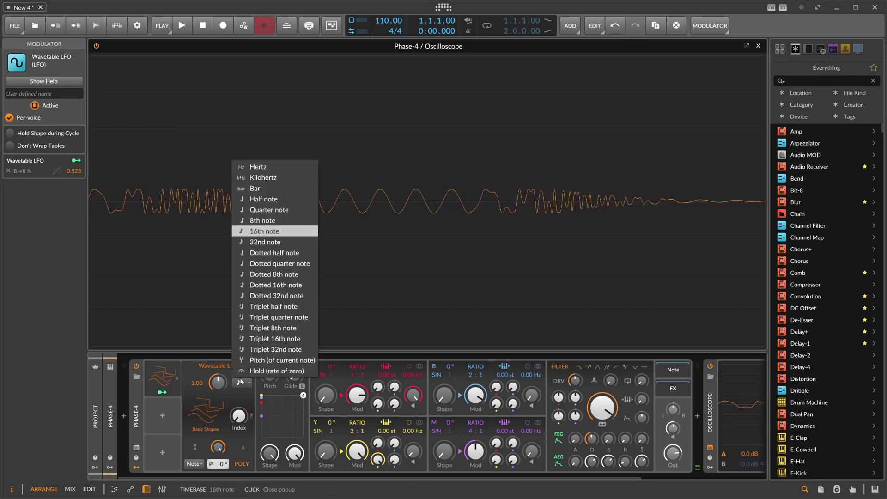
{"action": "left_click", "coordinate": [270, 360]}
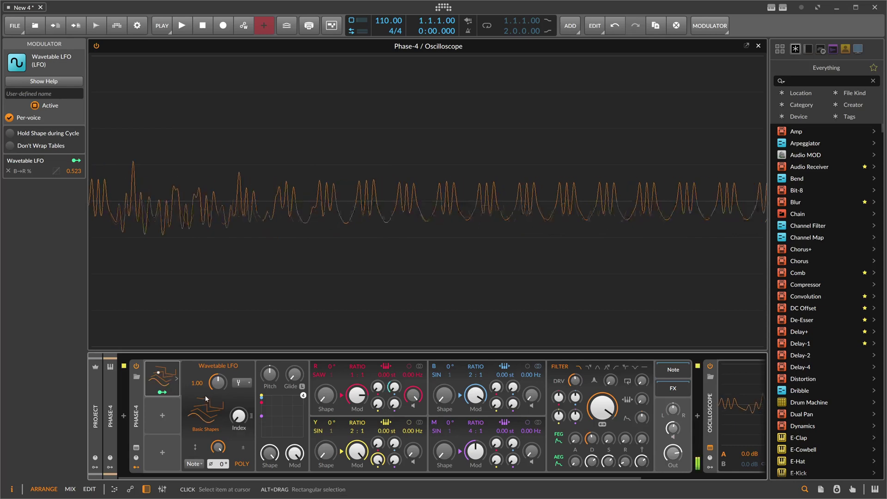
{"action": "left_click_drag", "start_coordinate": [239, 418], "coordinate": [240, 399]}
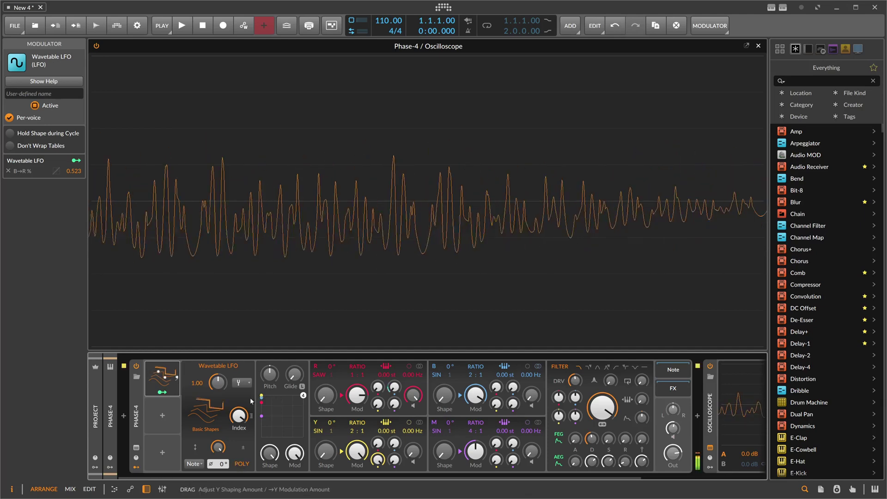
{"action": "mouse_move", "coordinate": [238, 416]}
{"action": "left_mouse_down"}
{"action": "mouse_move", "coordinate": [238, 431]}
{"action": "mouse_move", "coordinate": [238, 401]}
{"action": "mouse_move", "coordinate": [237, 425]}
{"action": "left_mouse_up"}
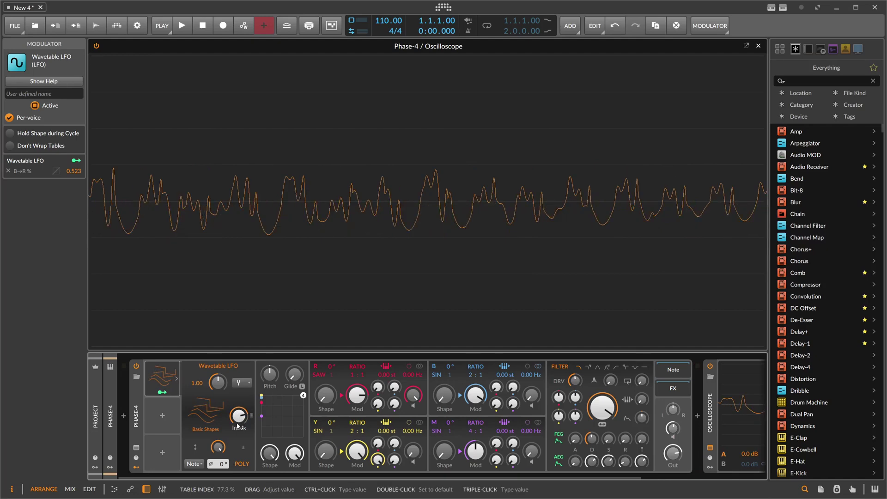
- Replace the pitch-tracked LFO's B→R mapping with R Phase at a depth of 180.0 and sweep the table index
{"action": "left_click", "coordinate": [242, 382]}
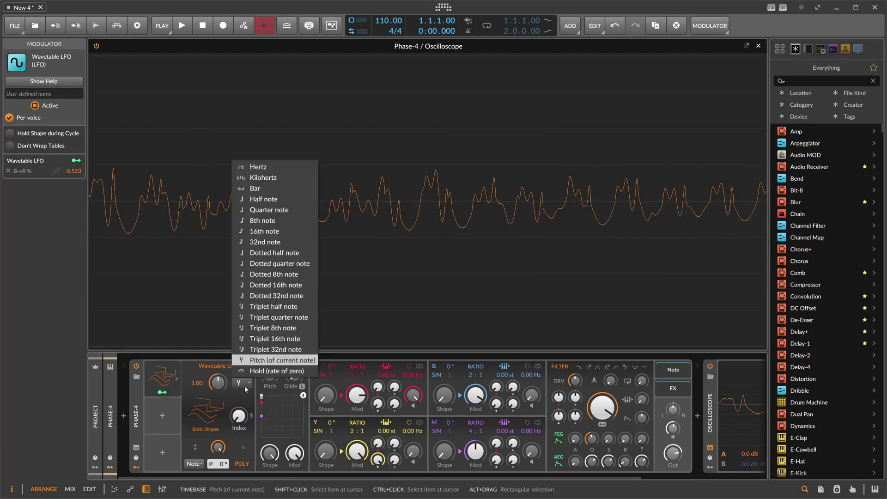
{"action": "left_click", "coordinate": [287, 361]}
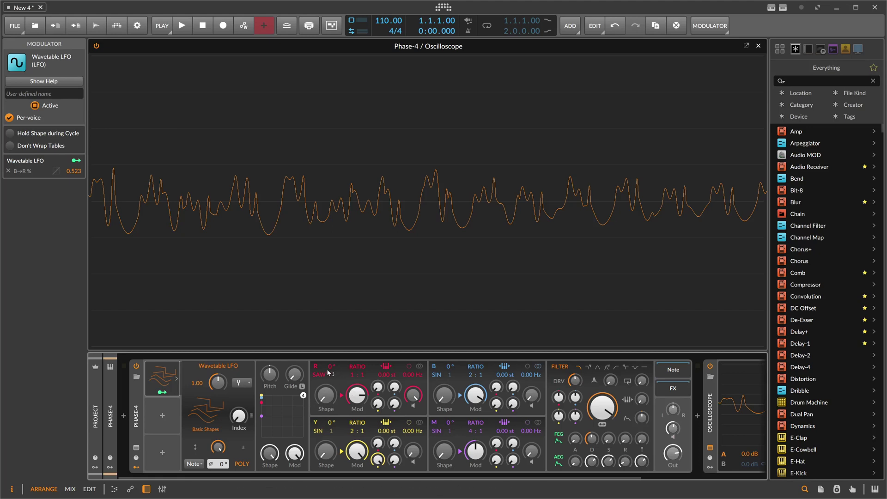
{"action": "left_click_drag", "start_coordinate": [358, 396], "coordinate": [348, 386]}
{"action": "left_click", "coordinate": [77, 160]}
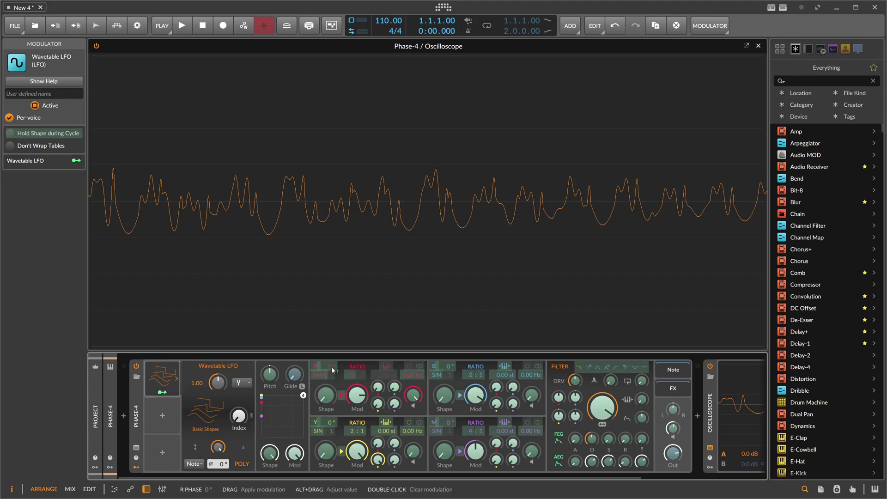
{"action": "left_click_drag", "start_coordinate": [331, 367], "coordinate": [331, 344]}
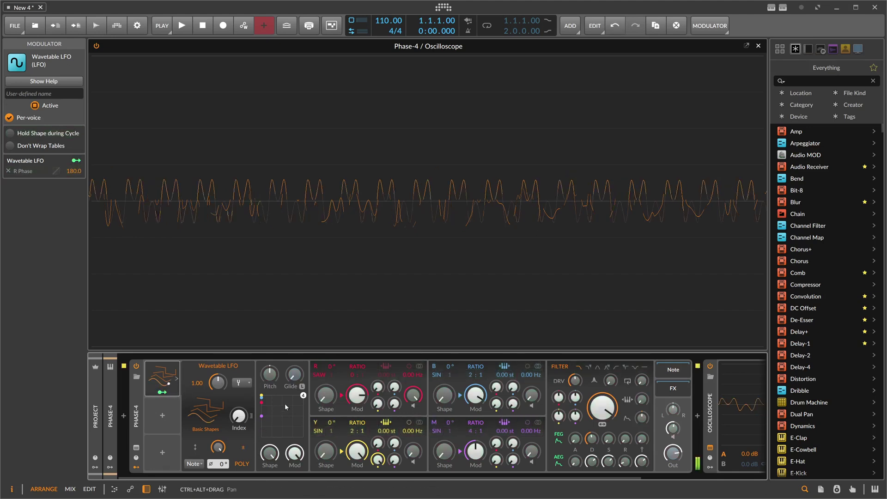
{"action": "left_click_drag", "start_coordinate": [239, 417], "coordinate": [239, 391]}
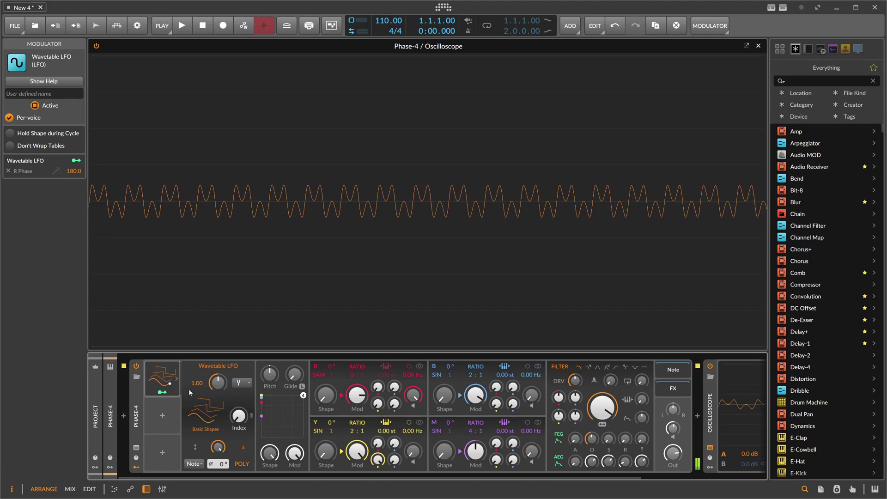
- Set the LFO's R Phase modulation depth to 76.00 and sweep the table index through the basic shapes
{"action": "left_click", "coordinate": [161, 392]}
{"action": "mouse_move", "coordinate": [337, 375]}
{"action": "left_mouse_down"}
{"action": "mouse_move", "coordinate": [338, 391]}
{"action": "mouse_move", "coordinate": [350, 392]}
{"action": "mouse_move", "coordinate": [350, 421]}
{"action": "mouse_move", "coordinate": [332, 370]}
{"action": "left_mouse_up"}
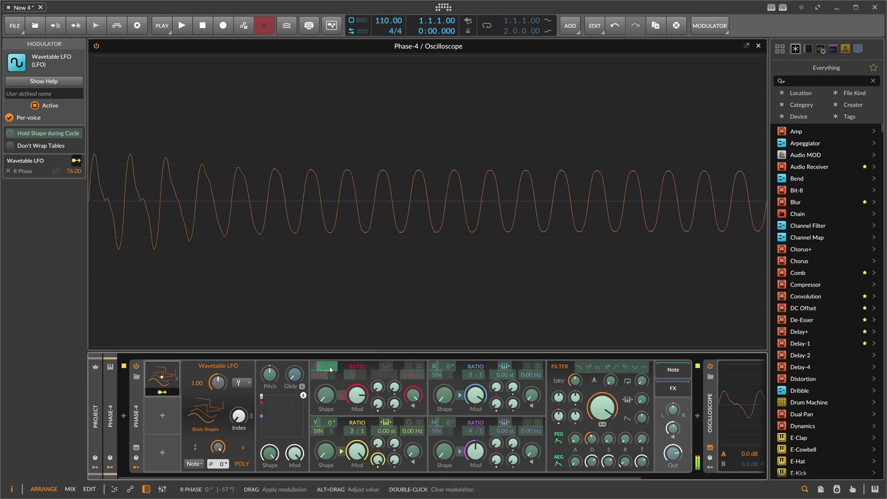
{"action": "left_click_drag", "start_coordinate": [238, 430], "coordinate": [243, 403]}
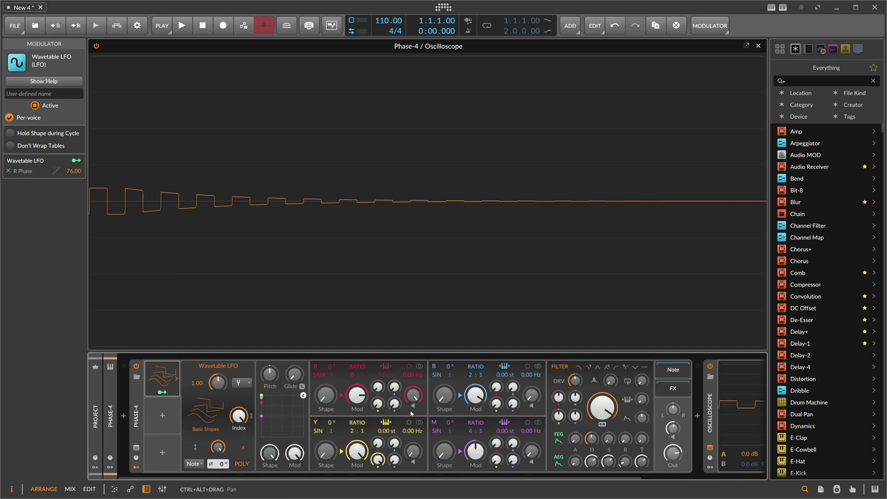
- Load the AEIOU wavetable into the LFO and rebalance Phase-4 to output only oscillator R with B→R modulation at about 13 %
{"action": "left_click", "coordinate": [205, 414]}
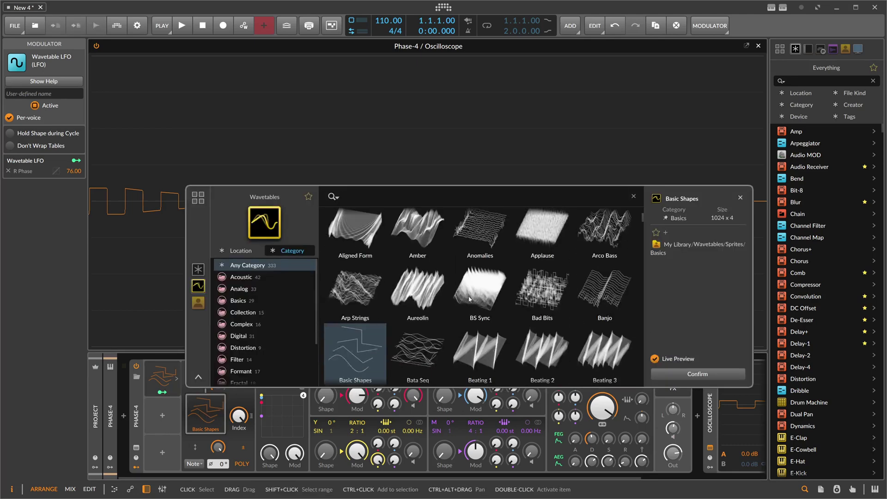
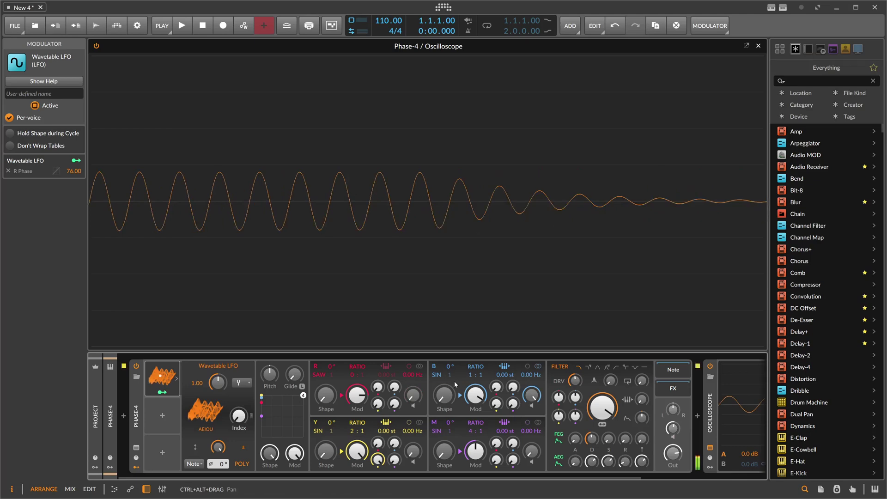
{"action": "left_click_drag", "start_coordinate": [532, 395], "coordinate": [529, 398]}
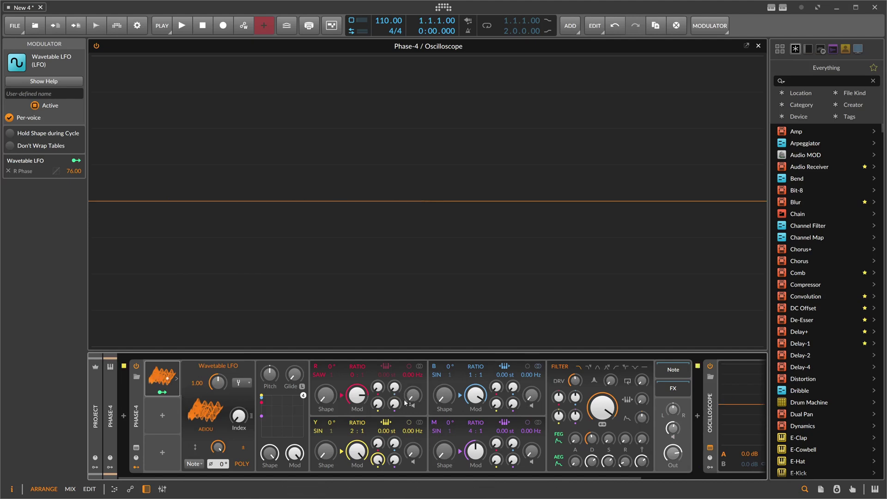
{"action": "mouse_move", "coordinate": [406, 403]}
{"action": "left_mouse_down"}
{"action": "mouse_move", "coordinate": [395, 361]}
{"action": "mouse_move", "coordinate": [397, 390]}
{"action": "left_mouse_up"}
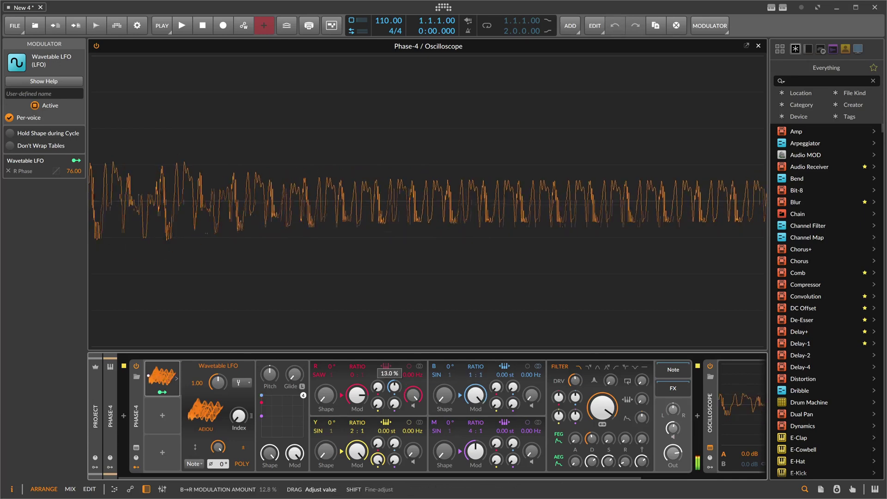
{"action": "left_click_drag", "start_coordinate": [326, 395], "coordinate": [326, 399]}
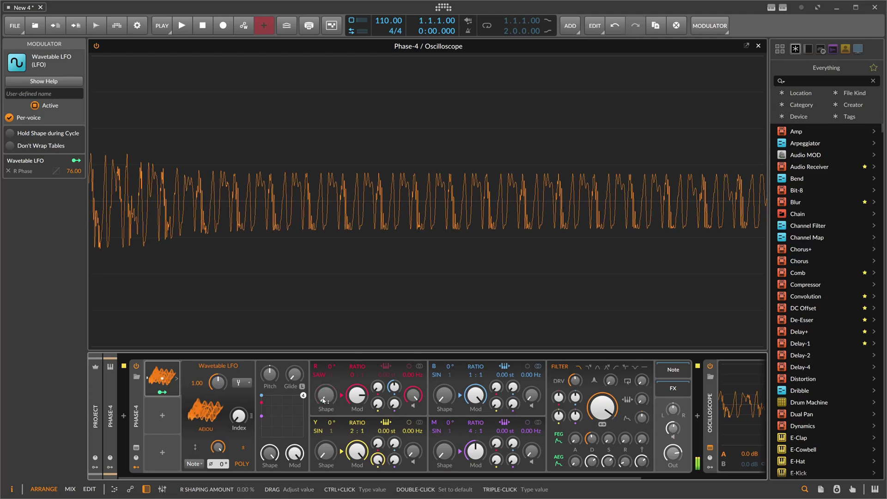
- Try a rate of 0.50 on the pitch-tracked LFO and lower it to 0.25
{"action": "left_click", "coordinate": [217, 384]}
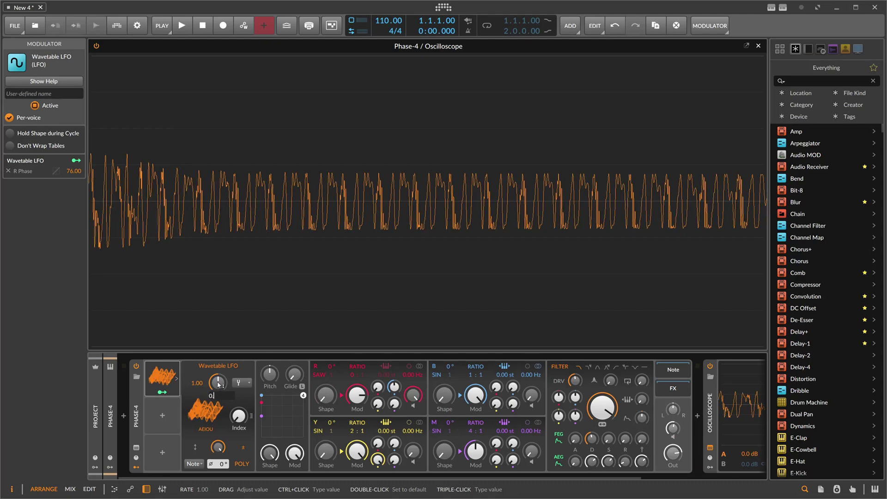
{"action": "type", "text": "0.5"}
{"action": "key", "text": "Return"}
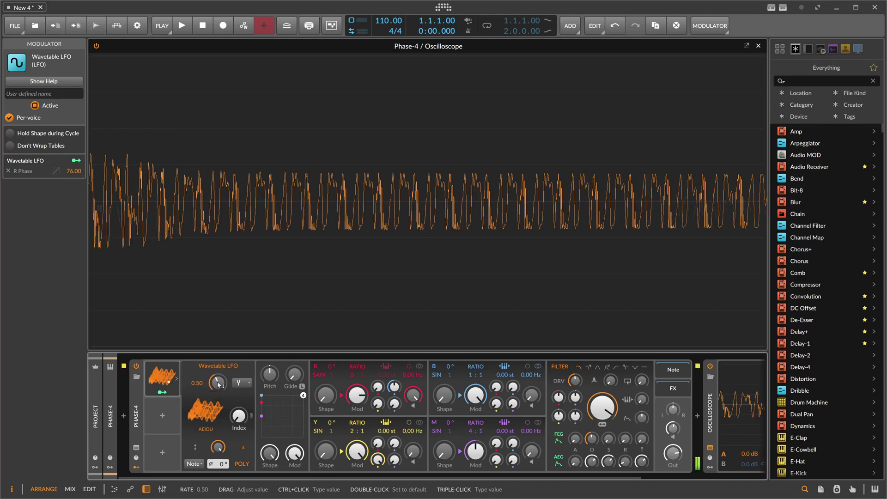
{"action": "left_click_drag", "start_coordinate": [218, 384], "coordinate": [218, 384]}
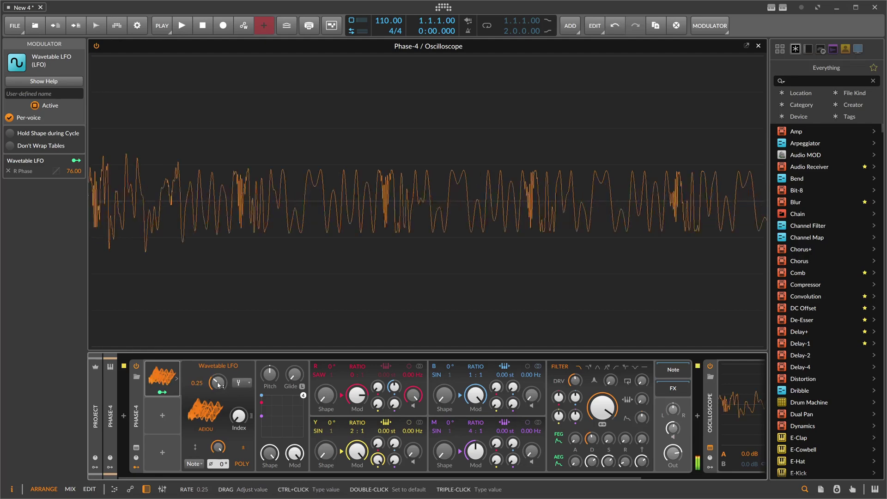
- Readjust the B→R modulation amount and the amplitude envelope's sustain, and sweep the LFO's table index from zero
{"action": "left_click_drag", "start_coordinate": [394, 387], "coordinate": [395, 391]}
{"action": "left_click", "coordinate": [608, 461]}
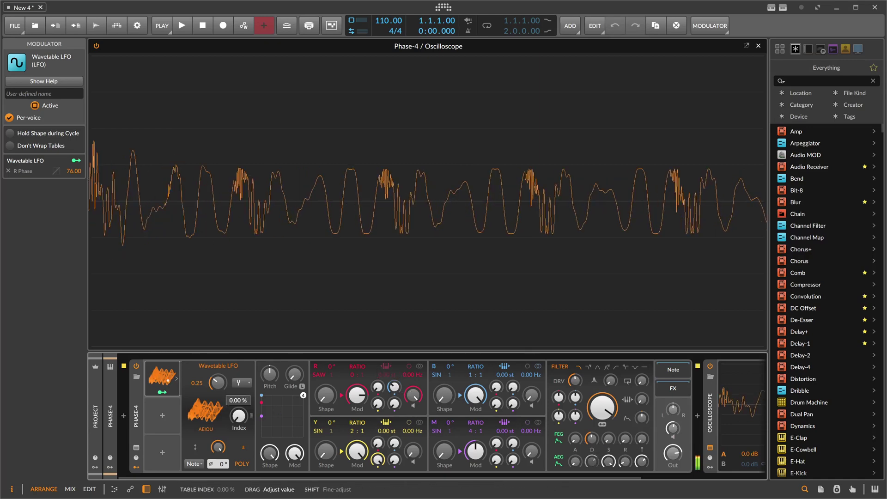
{"action": "mouse_move", "coordinate": [239, 415]}
{"action": "left_mouse_down"}
{"action": "mouse_move", "coordinate": [239, 402]}
{"action": "mouse_move", "coordinate": [238, 425]}
{"action": "mouse_move", "coordinate": [233, 410]}
{"action": "left_mouse_up"}
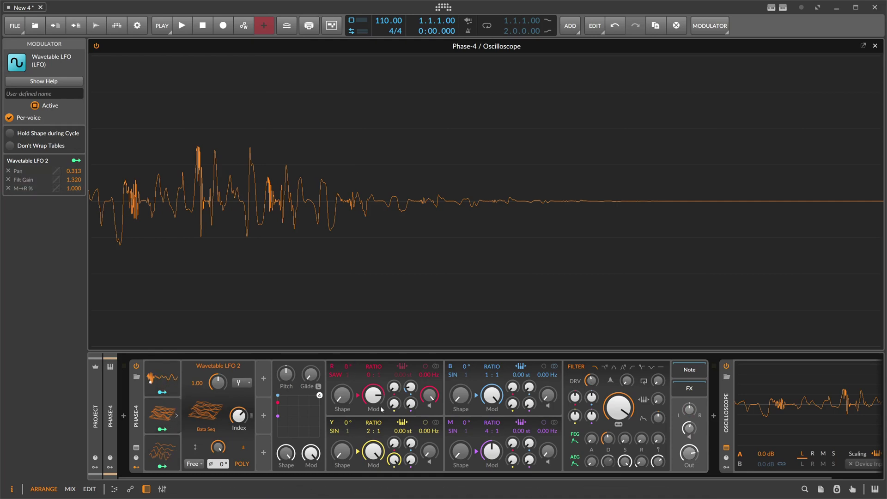
- Vary the table index of Wavetable LFO 2 to about 21 %, LFO 1 to about 50 % and LFO 3 to about 6 %
{"action": "left_click", "coordinate": [245, 417]}
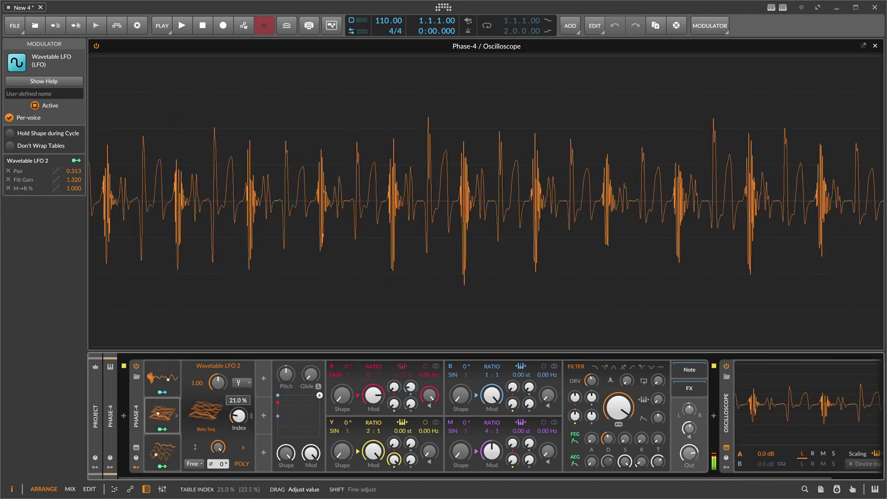
{"action": "left_click", "coordinate": [162, 378]}
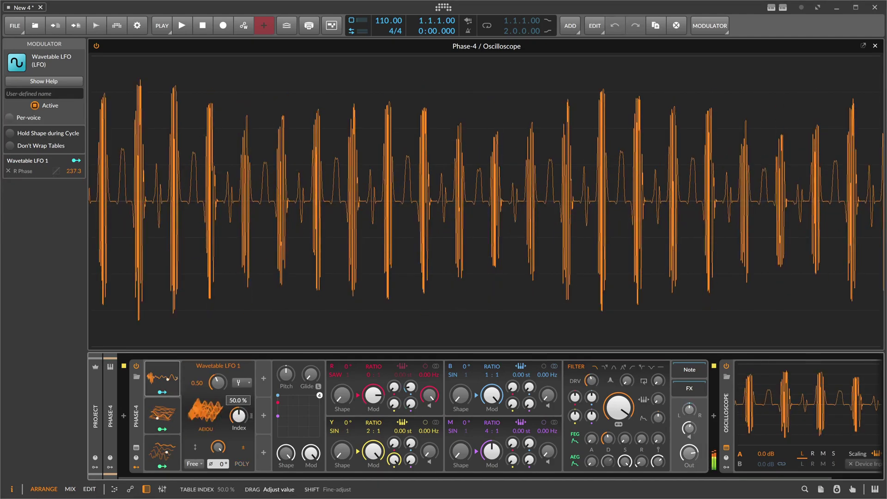
{"action": "left_click", "coordinate": [168, 444]}
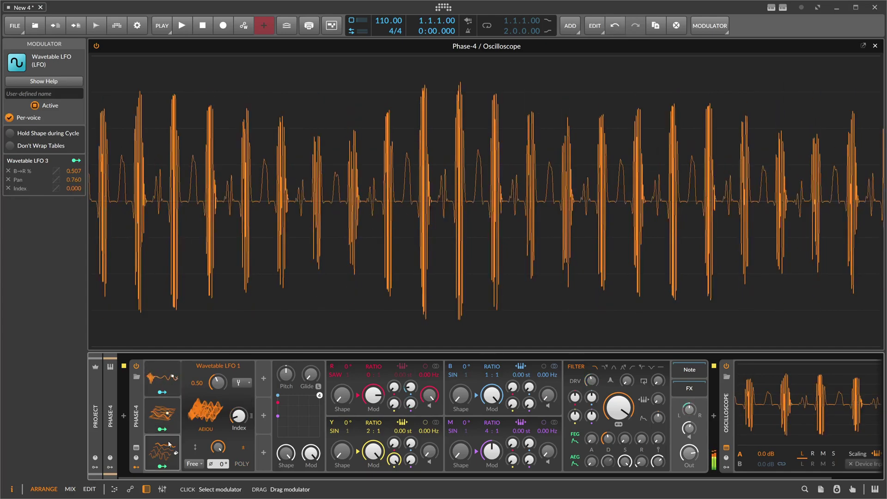
{"action": "left_click", "coordinate": [239, 416]}
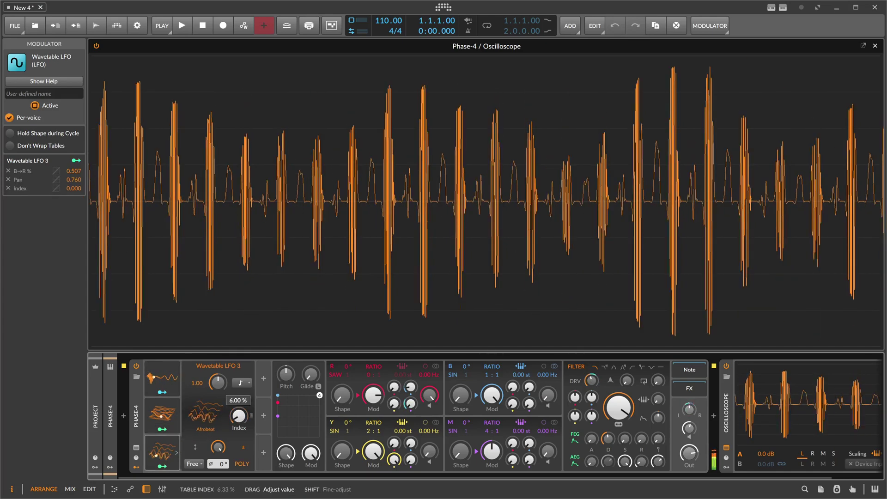
- Readjust the table index of Wavetable LFO 2 and sweep LFO 1's index to about 32.7 %
{"action": "left_click", "coordinate": [162, 415]}
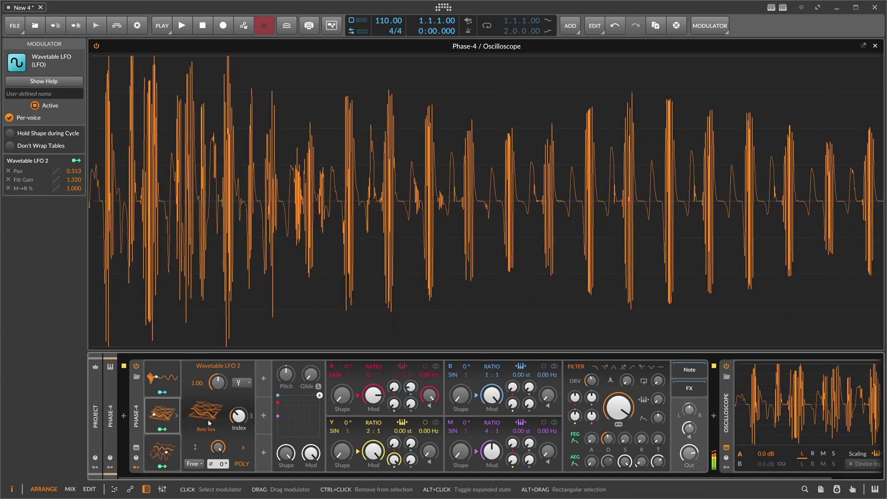
{"action": "left_click", "coordinate": [239, 416]}
{"action": "left_click", "coordinate": [161, 378]}
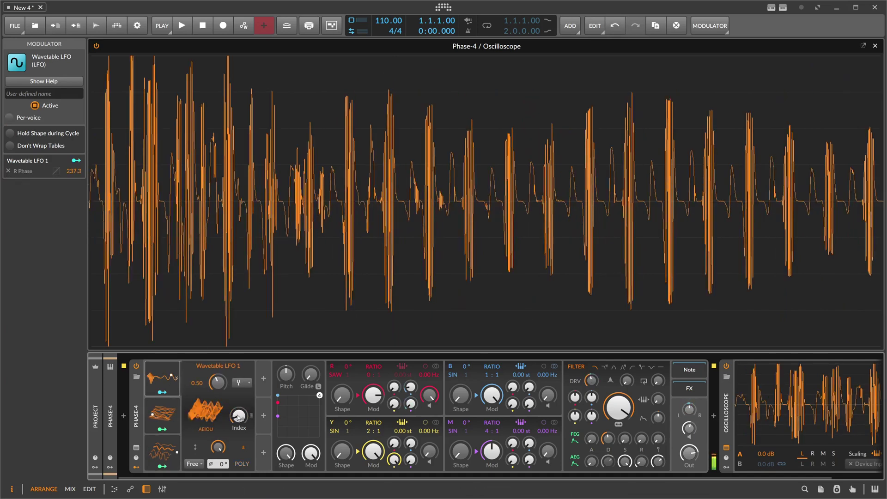
{"action": "mouse_move", "coordinate": [239, 416]}
{"action": "left_mouse_down"}
{"action": "mouse_move", "coordinate": [238, 406]}
{"action": "mouse_move", "coordinate": [239, 424]}
{"action": "mouse_move", "coordinate": [238, 411]}
{"action": "left_mouse_up"}
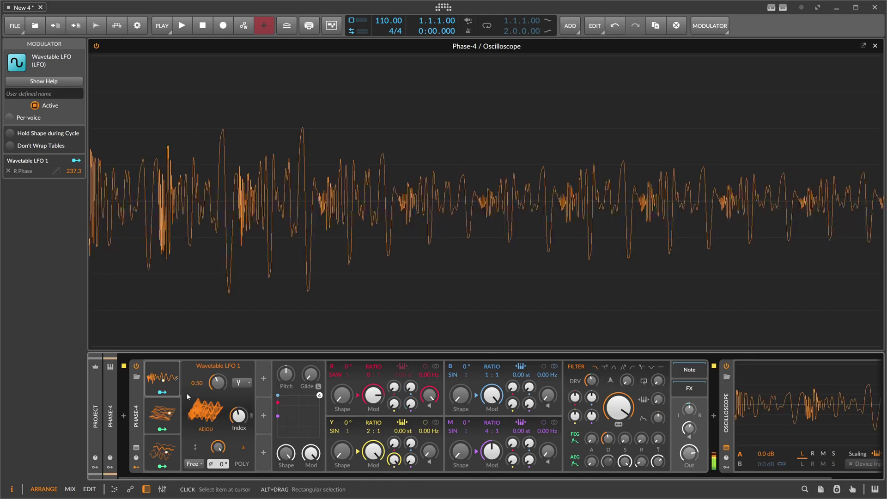
{"action": "left_click_drag", "start_coordinate": [238, 416], "coordinate": [238, 410]}
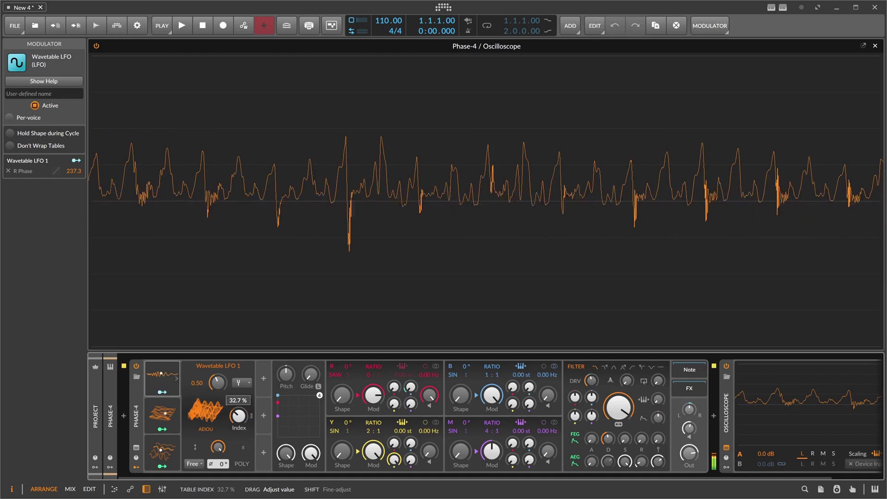
- Set Wavetable LFO 1's R Phase modulation depth to 240.7 and collapse its controls
{"action": "left_click", "coordinate": [163, 391]}
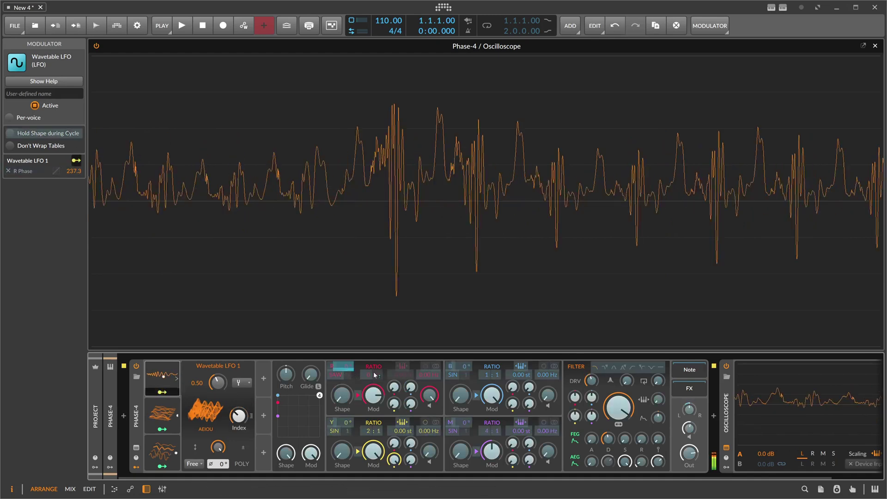
{"action": "mouse_move", "coordinate": [375, 375]}
{"action": "left_mouse_down"}
{"action": "mouse_move", "coordinate": [375, 390]}
{"action": "mouse_move", "coordinate": [375, 374]}
{"action": "left_mouse_up"}
{"action": "left_click", "coordinate": [163, 392]}
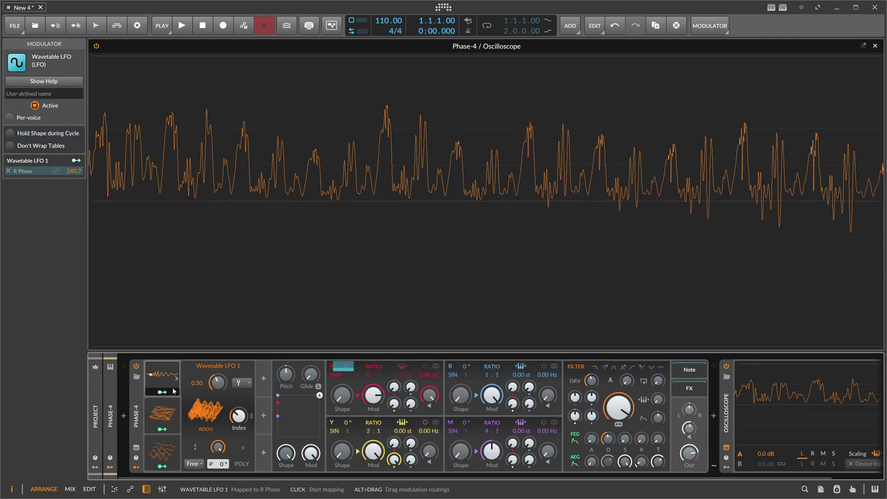
{"action": "left_click", "coordinate": [159, 382]}
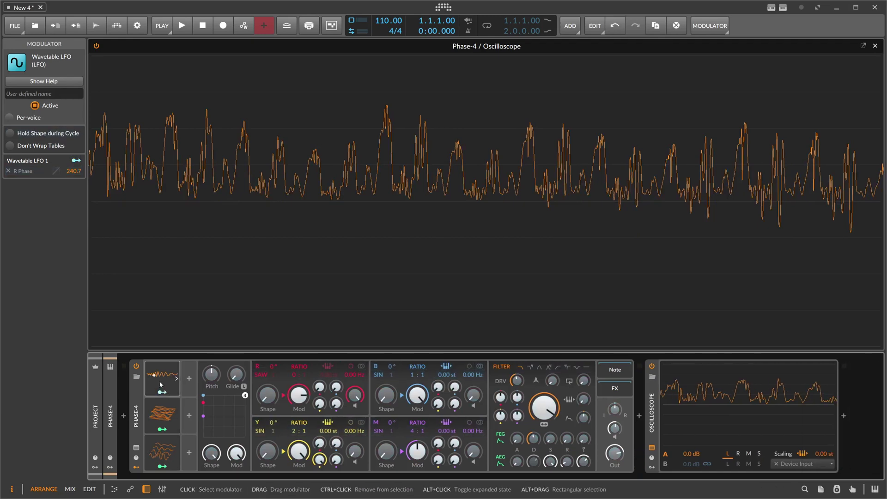